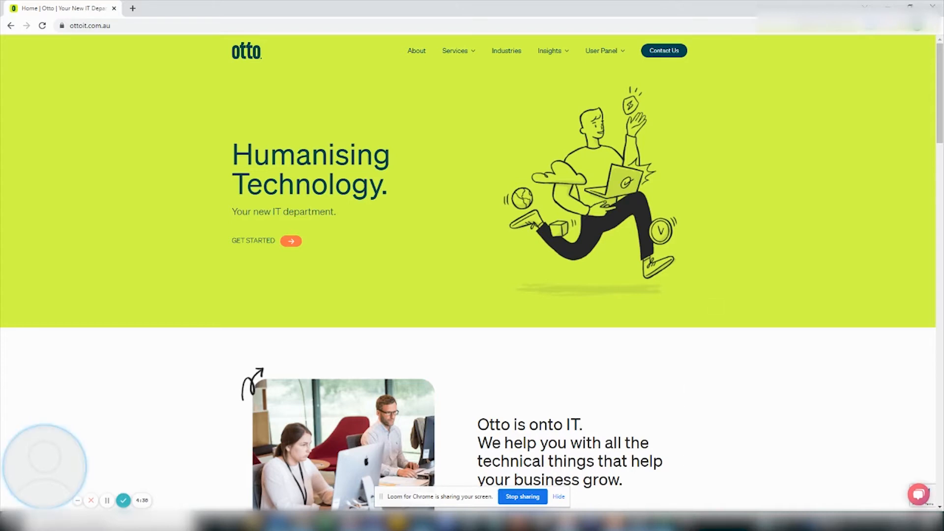
Switch to the How-To test file workbook in Excel and examine the client table's columns and the account manager colour key.
{"action": "left_click", "coordinate": [687, 522]}
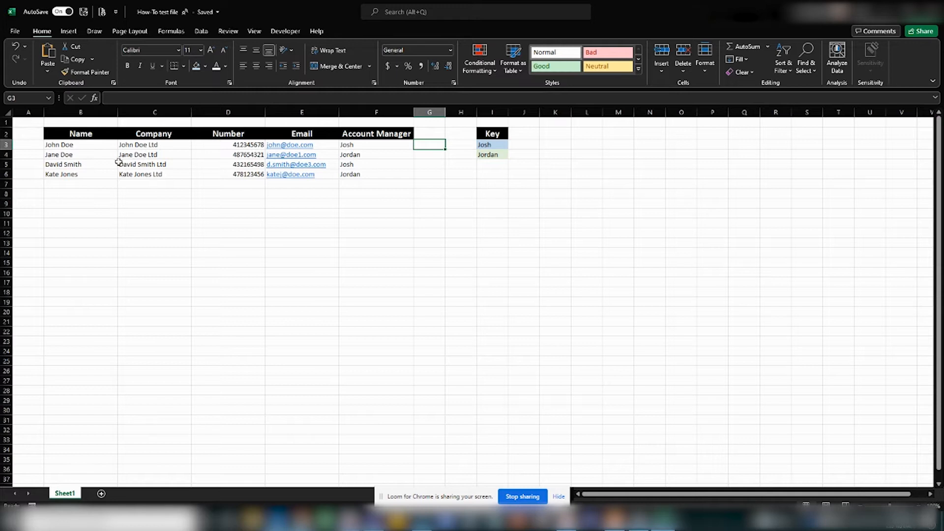
{"action": "left_click", "coordinate": [87, 145]}
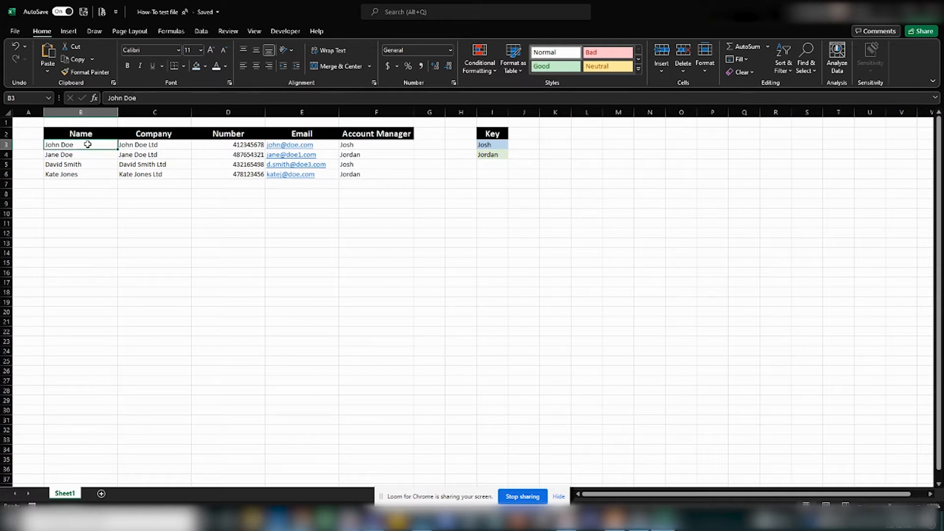
{"action": "left_click", "coordinate": [159, 142]}
{"action": "left_click", "coordinate": [214, 148]}
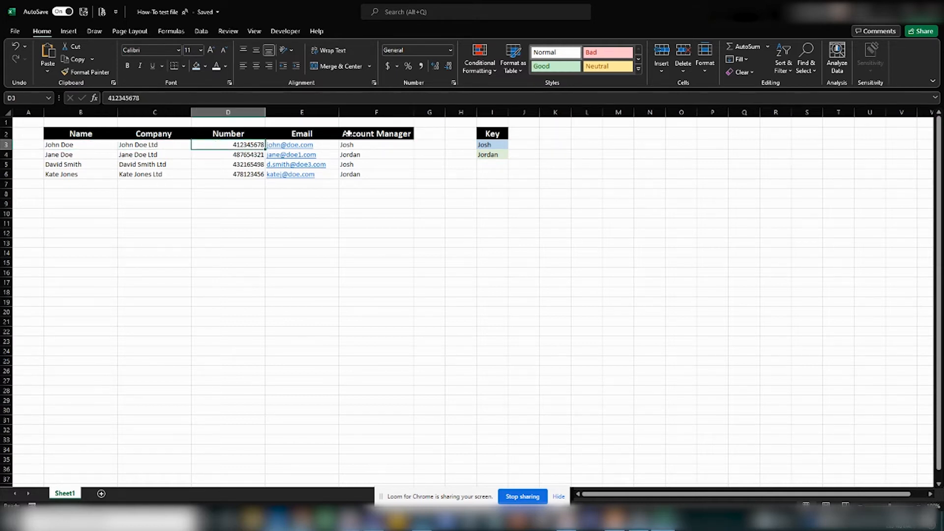
{"action": "left_click", "coordinate": [313, 133]}
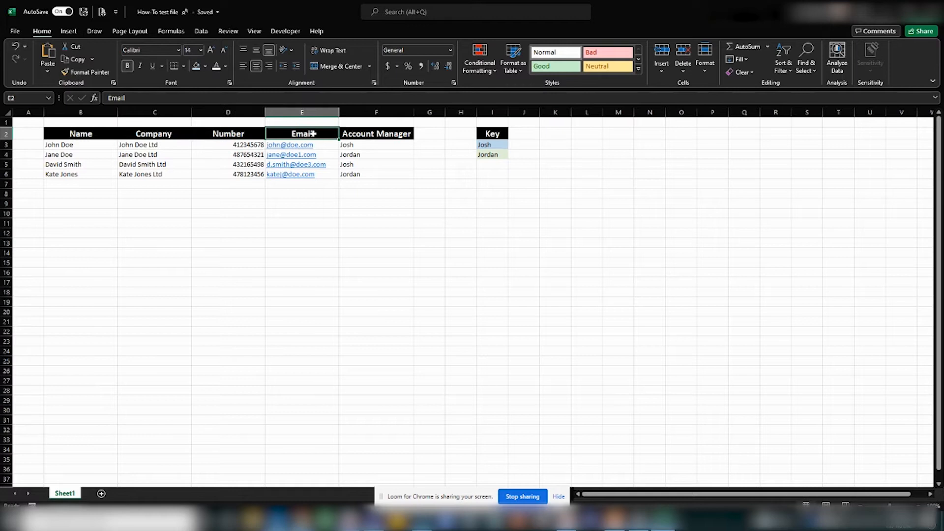
{"action": "left_click", "coordinate": [369, 149]}
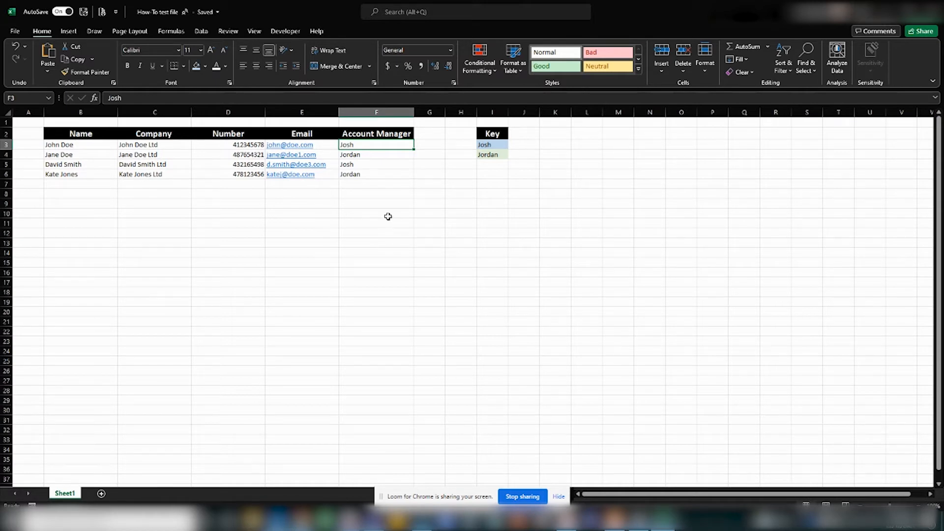
{"action": "left_click", "coordinate": [491, 147]}
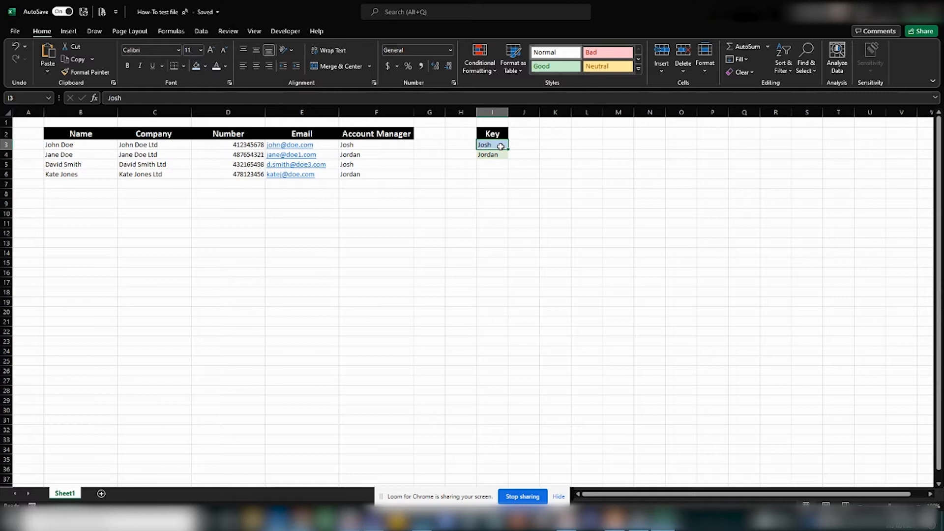
{"action": "left_click", "coordinate": [497, 163]}
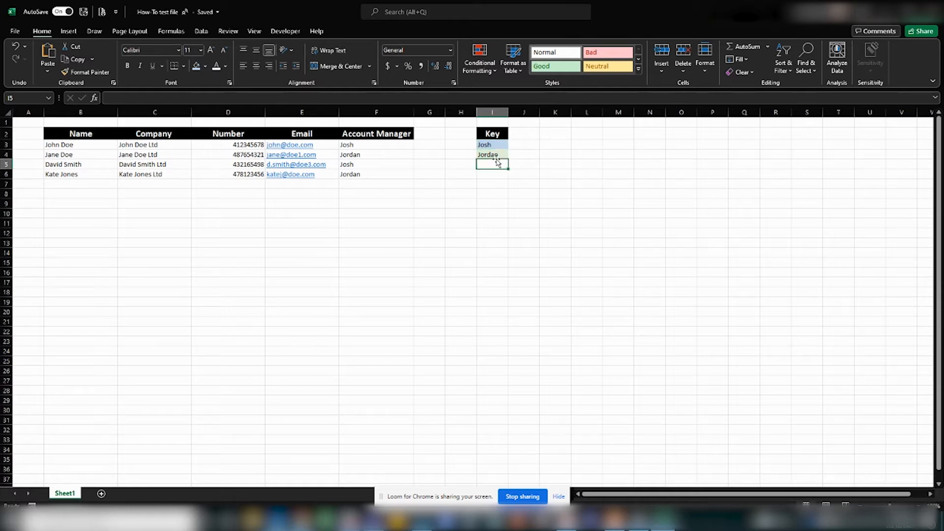
{"action": "left_click", "coordinate": [496, 155]}
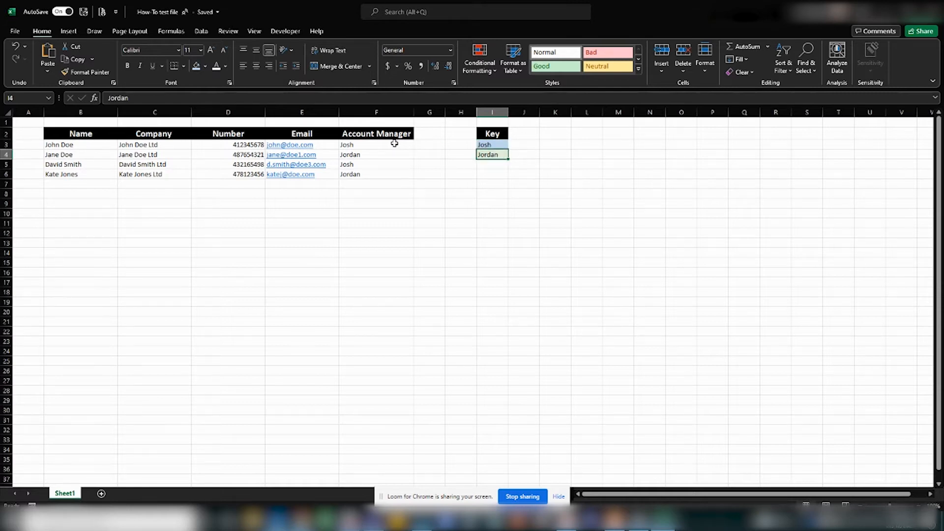
{"action": "left_click_drag", "start_coordinate": [394, 143], "coordinate": [76, 146]}
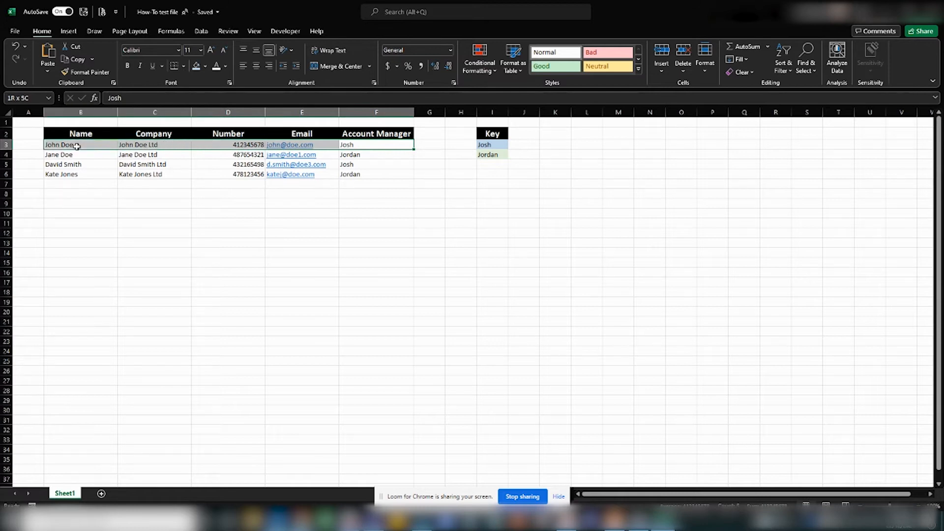
{"action": "left_click", "coordinate": [504, 145]}
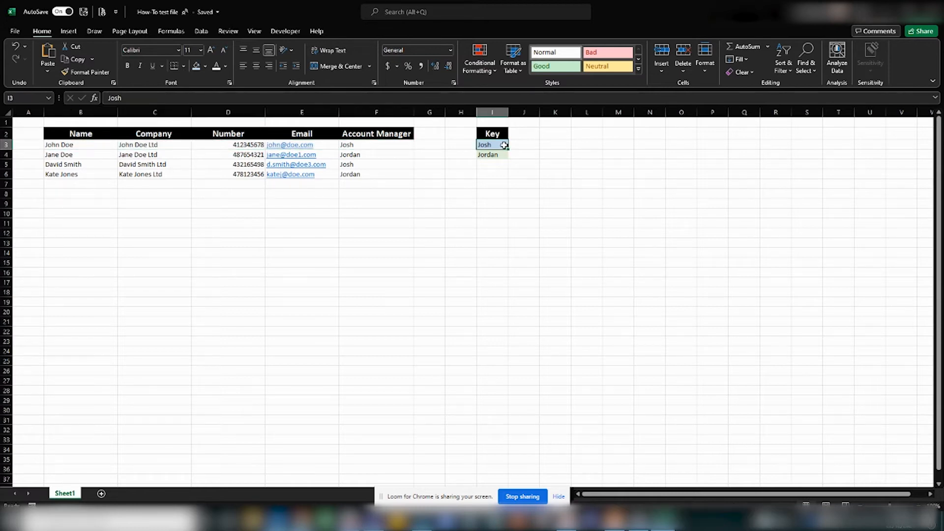
Create a conditional formatting rule for cell F3 of the type that uses a formula to determine which cells to format.
{"action": "left_click", "coordinate": [379, 145]}
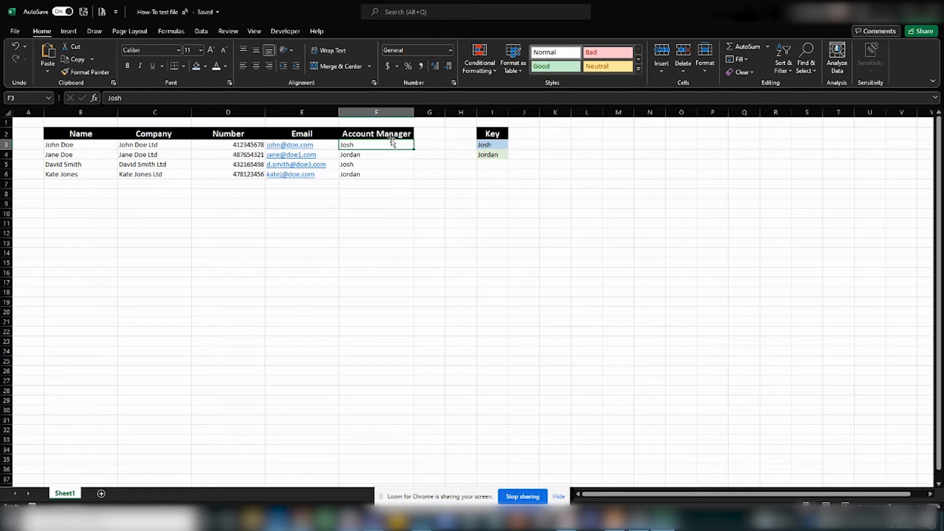
{"action": "left_click", "coordinate": [485, 71]}
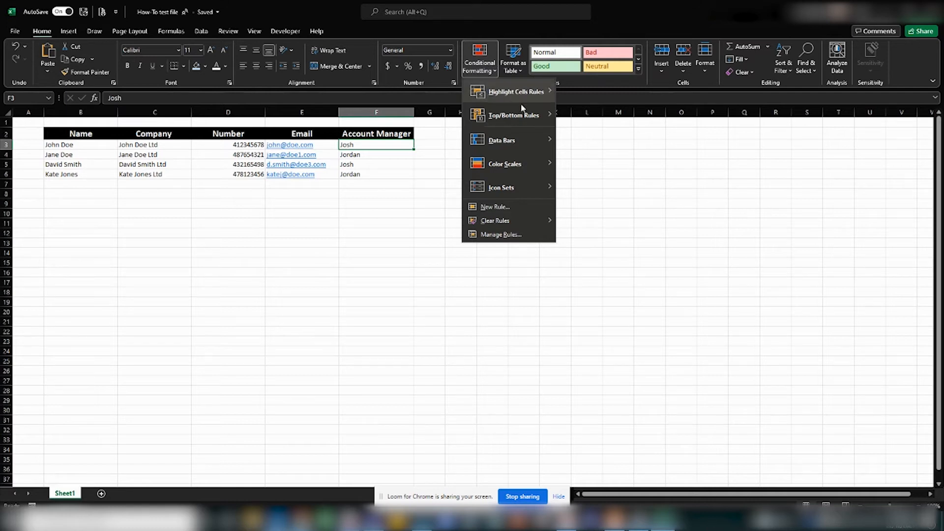
{"action": "left_click", "coordinate": [512, 205]}
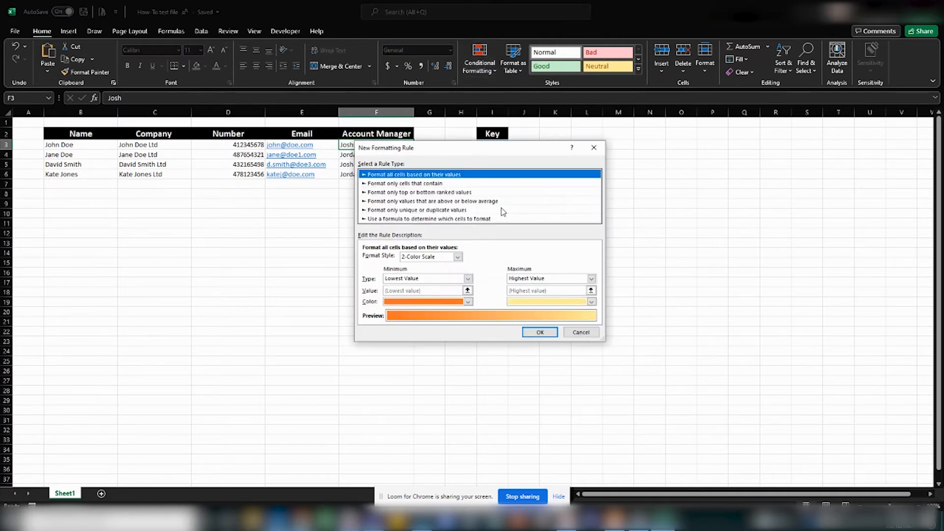
{"action": "left_click", "coordinate": [468, 220]}
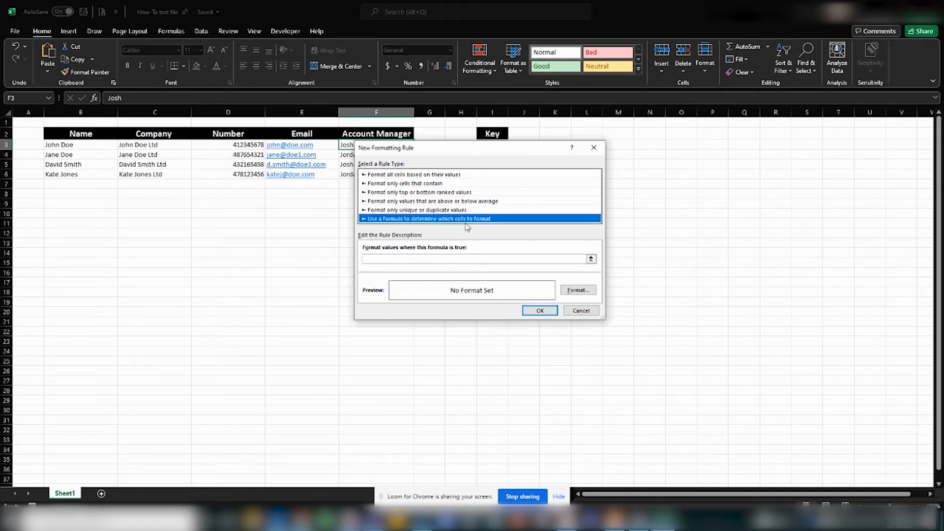
Set the rule's formula to =$I$3=$F3, comparing the first key entry with the Account Manager column and leaving the row relative.
{"action": "left_click", "coordinate": [474, 258]}
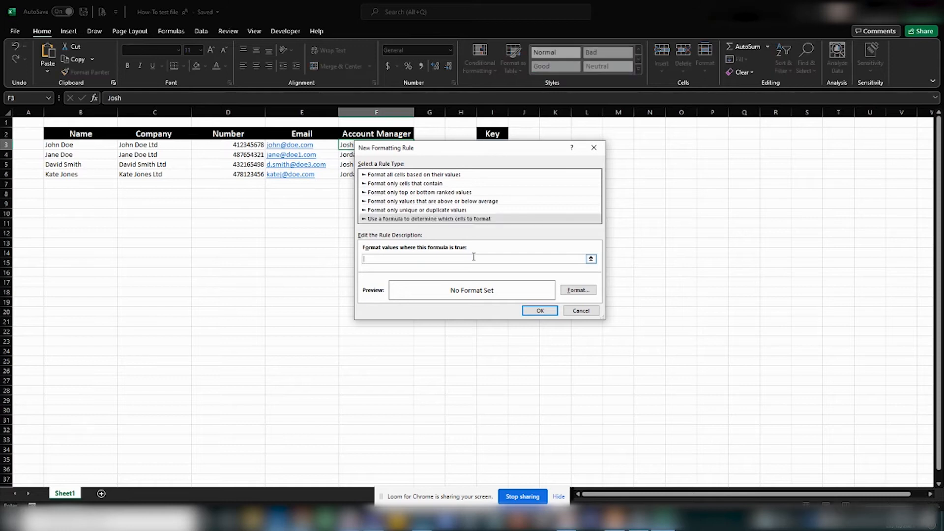
{"action": "left_click_drag", "start_coordinate": [492, 152], "coordinate": [423, 197]}
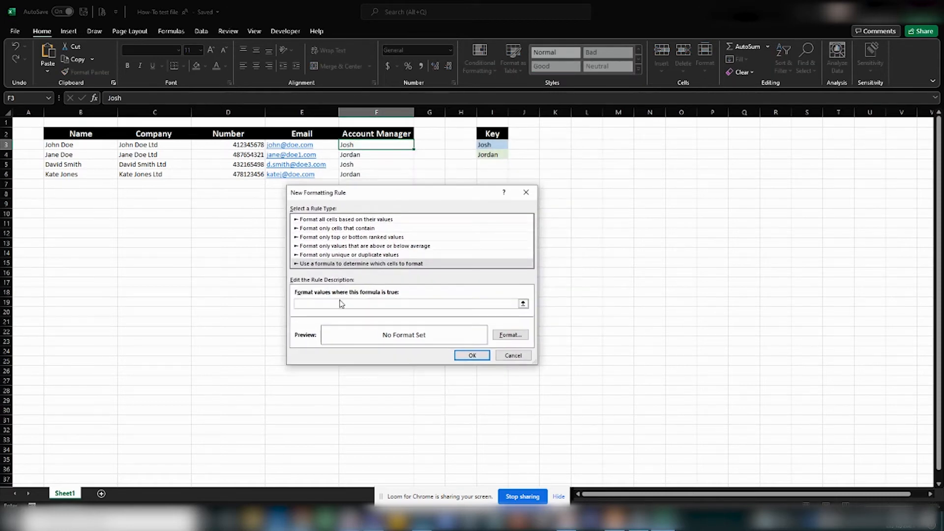
{"action": "left_click", "coordinate": [339, 303]}
{"action": "left_click", "coordinate": [492, 145]}
{"action": "type", "text": "="}
{"action": "left_click", "coordinate": [367, 146]}
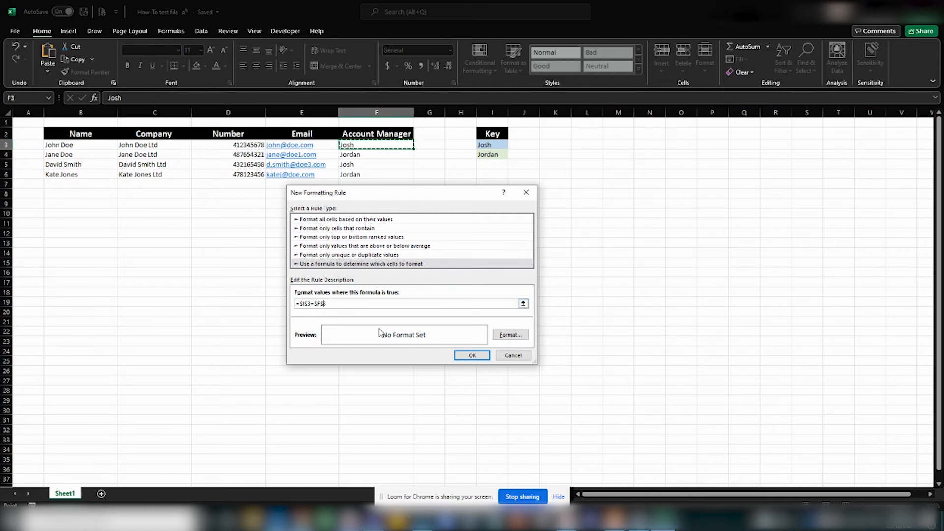
{"action": "key", "text": "Left"}
{"action": "key", "text": "BackSpace"}
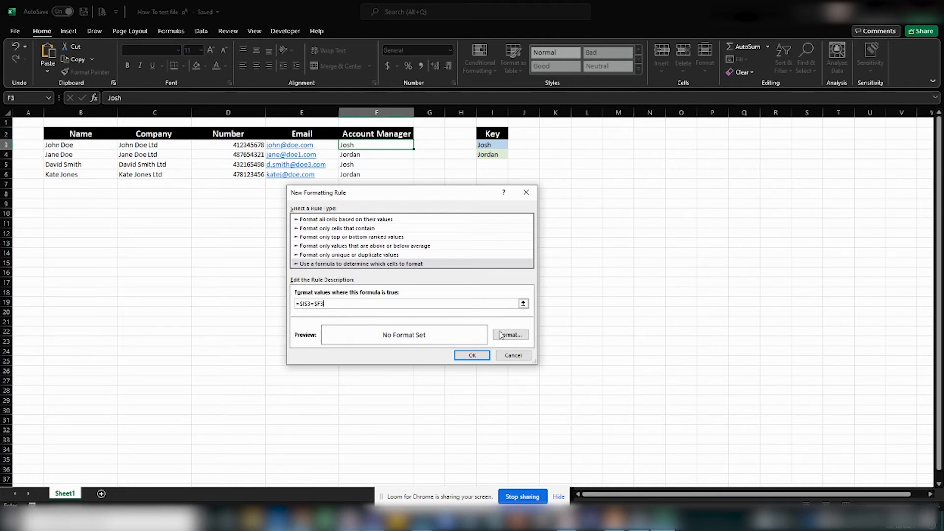
Give the rule a light blue background fill matching the first key entry and save the rule.
{"action": "left_click", "coordinate": [511, 336]}
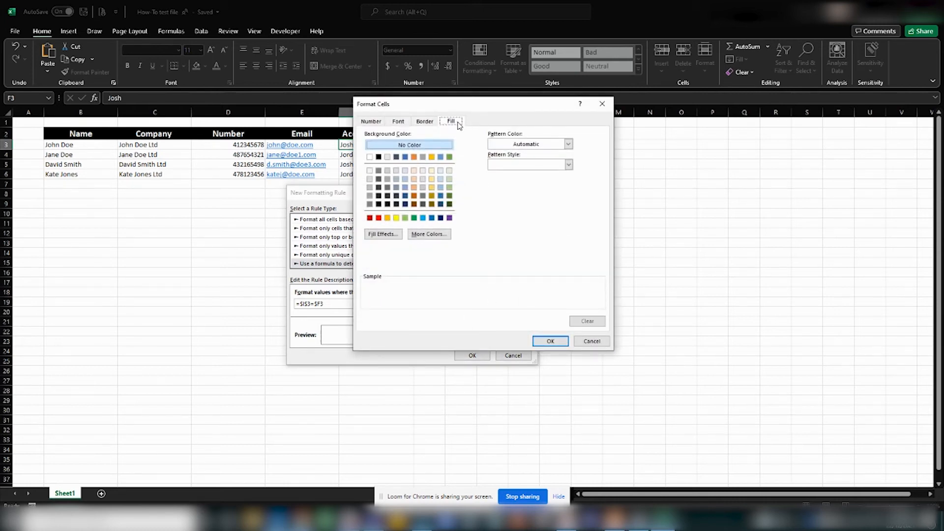
{"action": "left_click", "coordinate": [444, 181]}
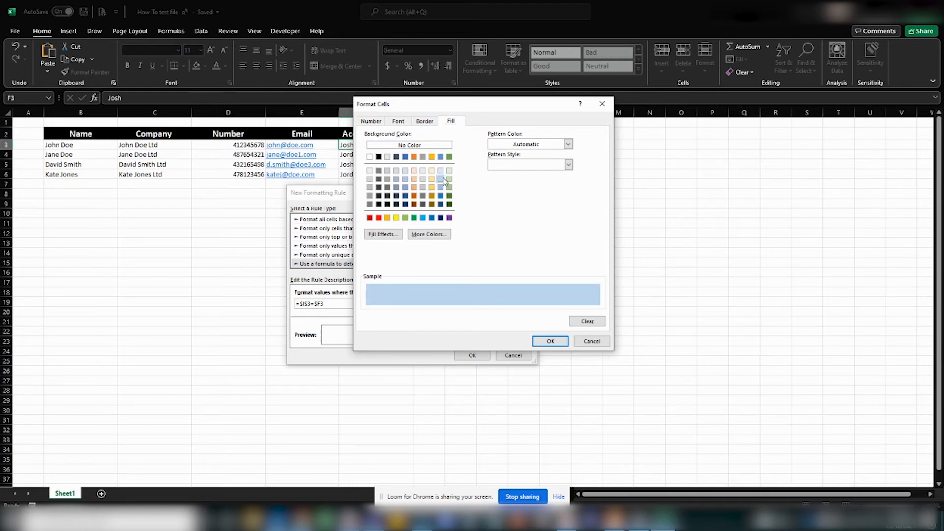
{"action": "left_click", "coordinate": [551, 342]}
{"action": "left_click", "coordinate": [472, 355]}
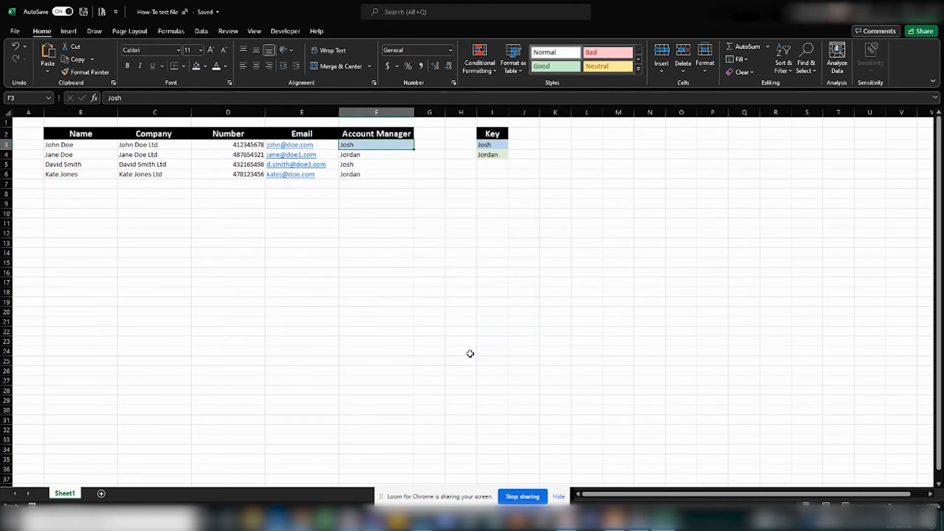
{"action": "left_click", "coordinate": [424, 273]}
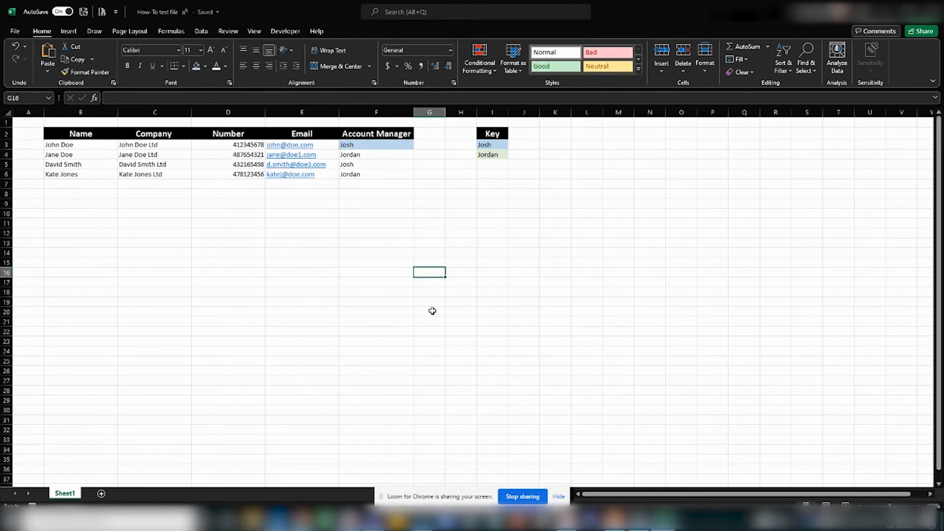
Open the conditional formatting rules manager from cell F3 and show the rules for This Worksheet.
{"action": "left_click", "coordinate": [378, 146]}
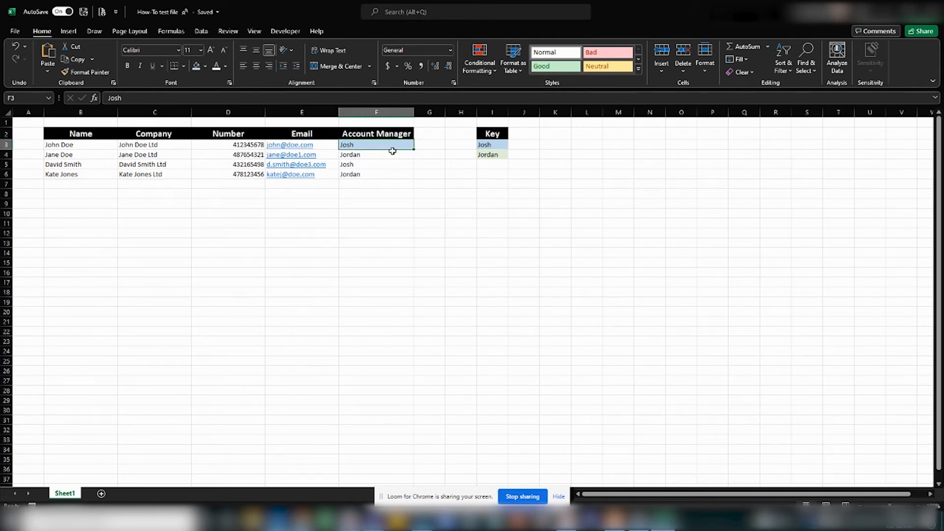
{"action": "left_click", "coordinate": [402, 195]}
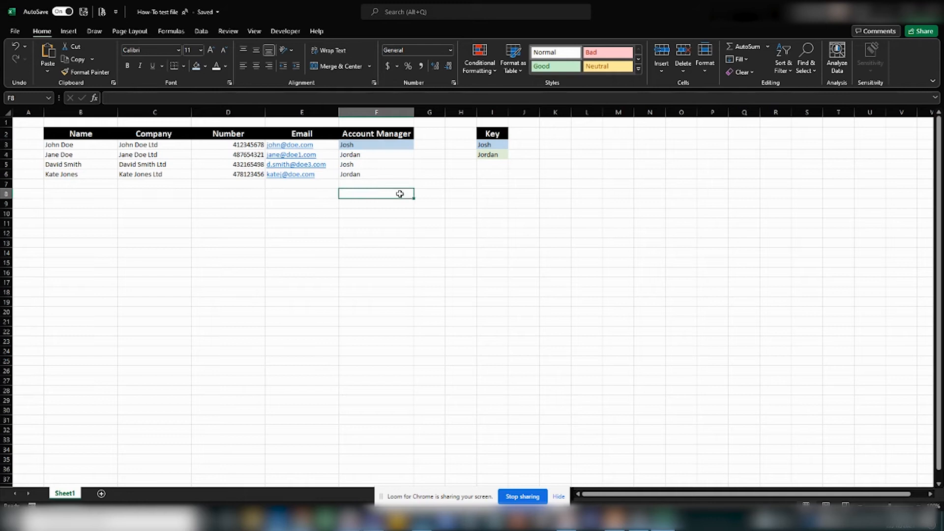
{"action": "left_click", "coordinate": [394, 146]}
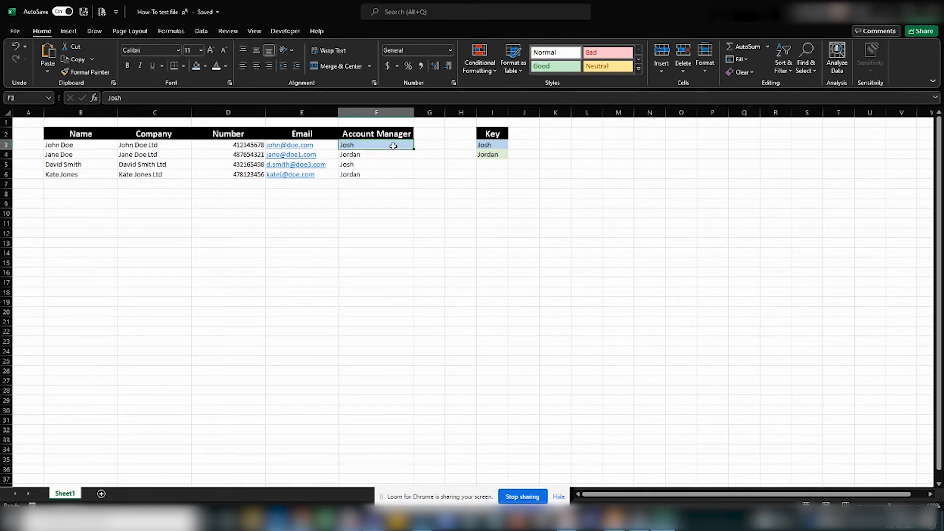
{"action": "left_click", "coordinate": [482, 72]}
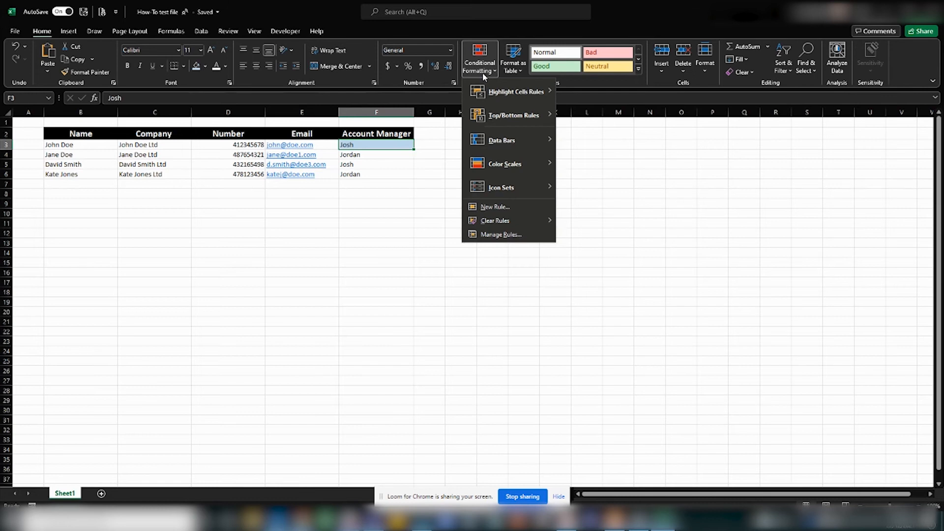
{"action": "left_click", "coordinate": [517, 234]}
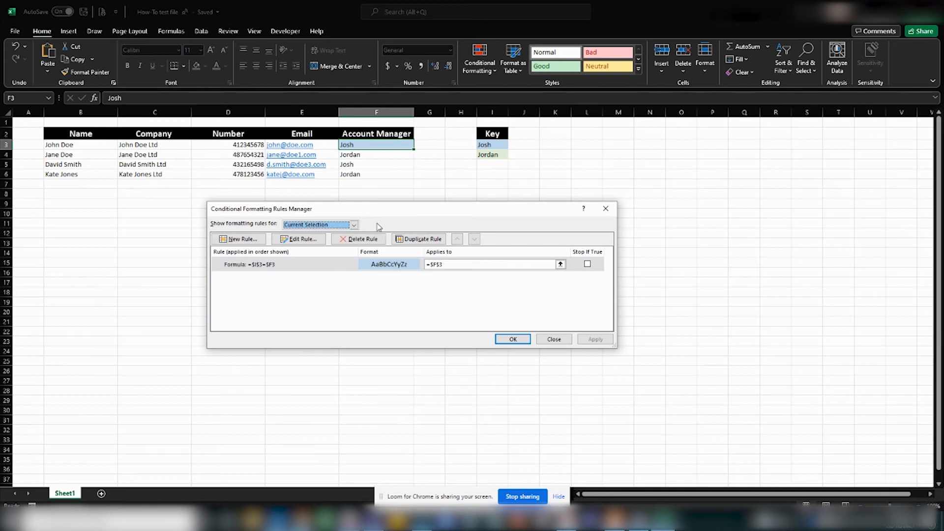
{"action": "left_click", "coordinate": [354, 226]}
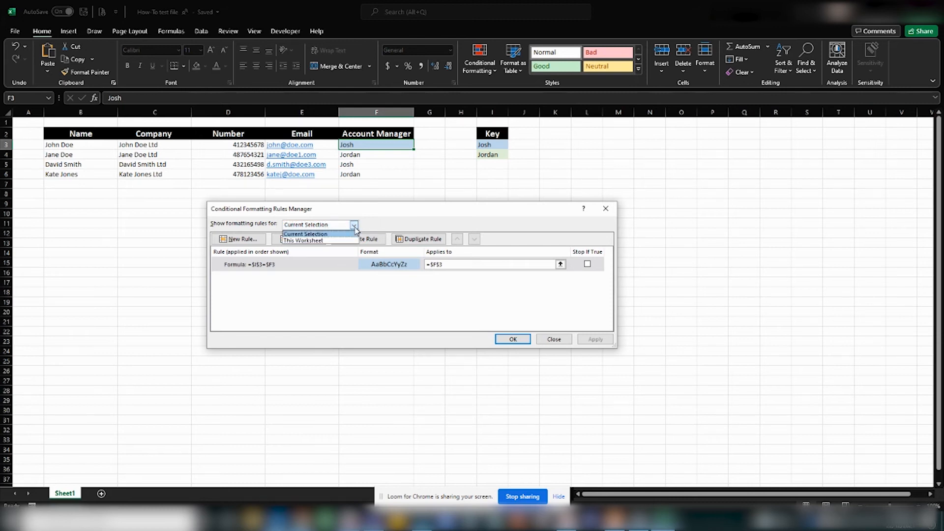
{"action": "left_click", "coordinate": [333, 241]}
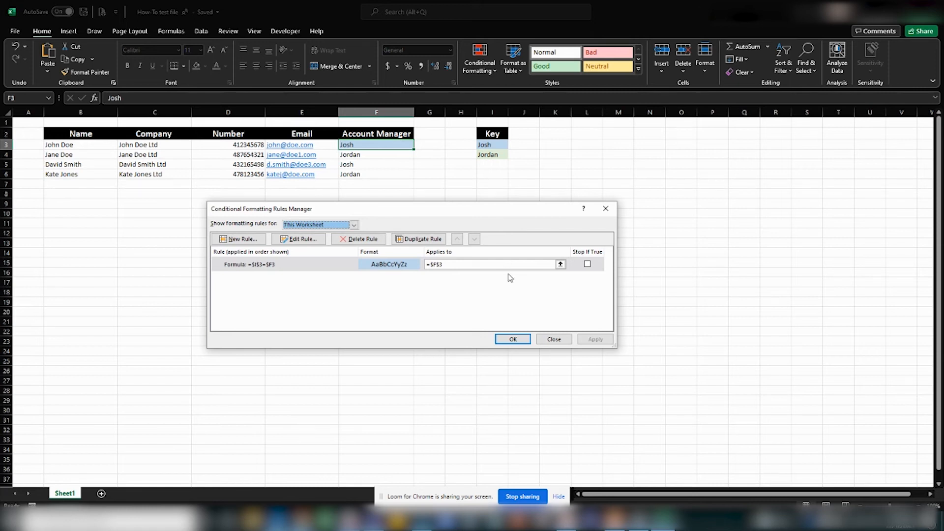
Extend the light blue rule's applied range to =$B$3:$F$30 and apply the change.
{"action": "left_click", "coordinate": [560, 264]}
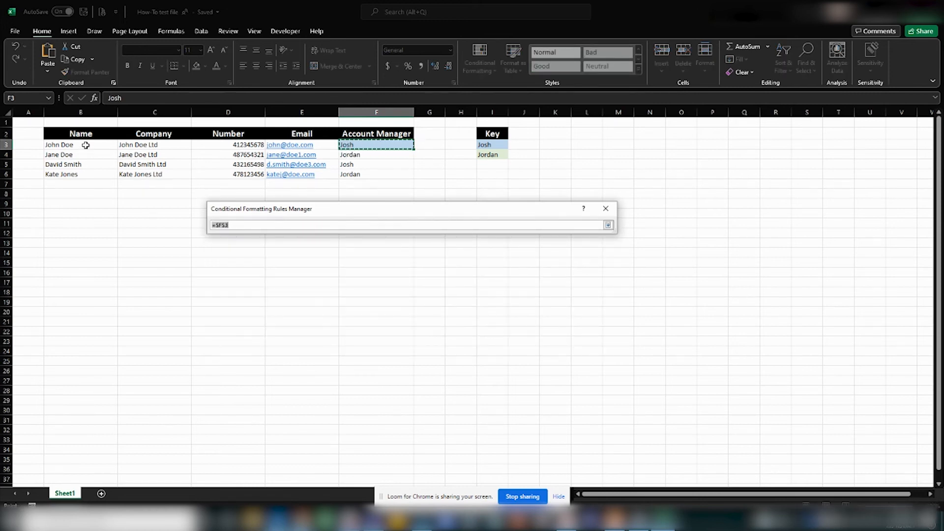
{"action": "left_click_drag", "start_coordinate": [86, 145], "coordinate": [378, 149]}
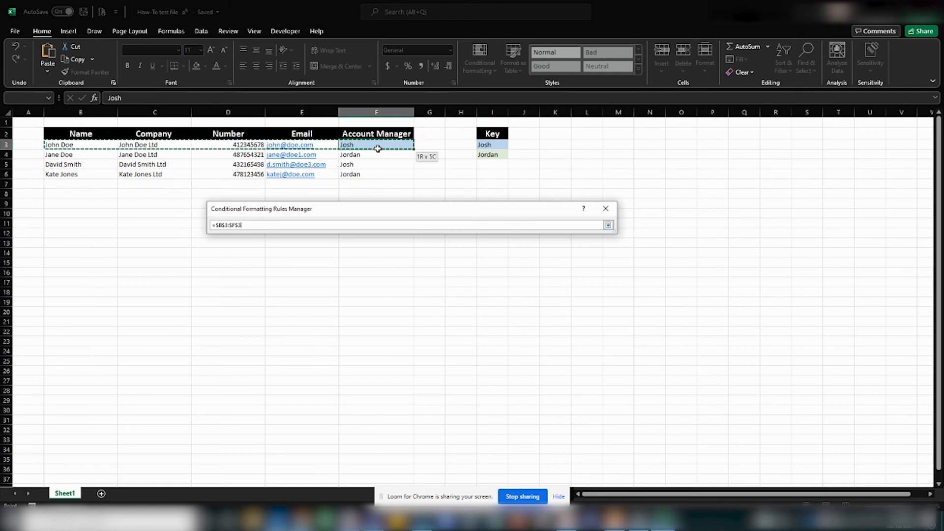
{"action": "left_click_drag", "start_coordinate": [377, 151], "coordinate": [387, 411]}
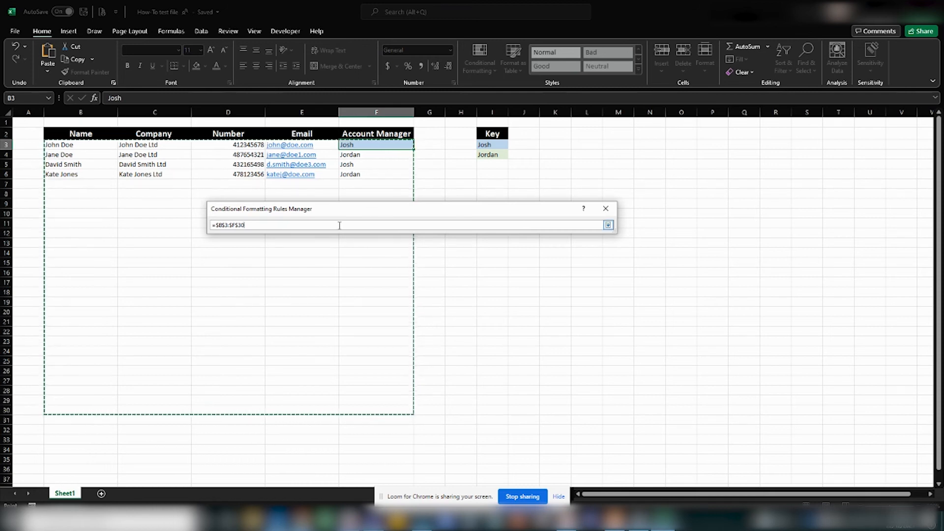
{"action": "key", "text": "Return"}
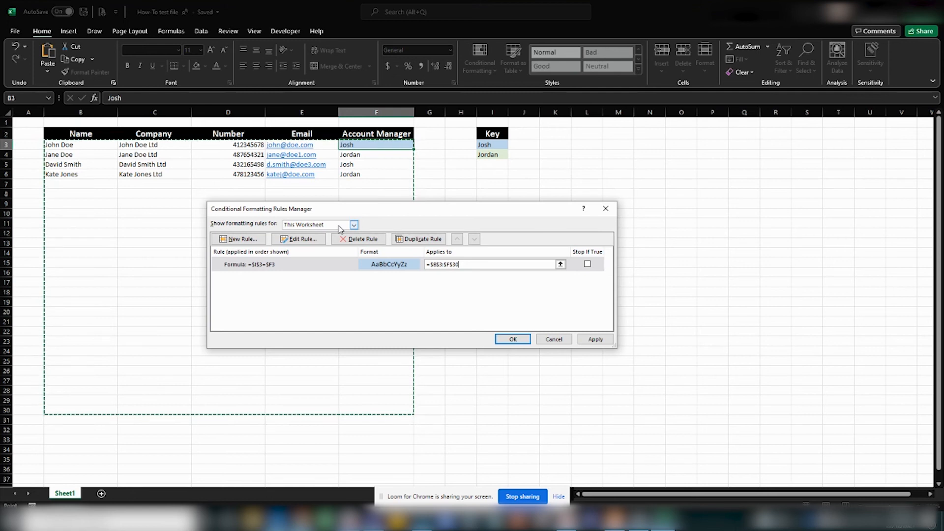
{"action": "left_click", "coordinate": [600, 340]}
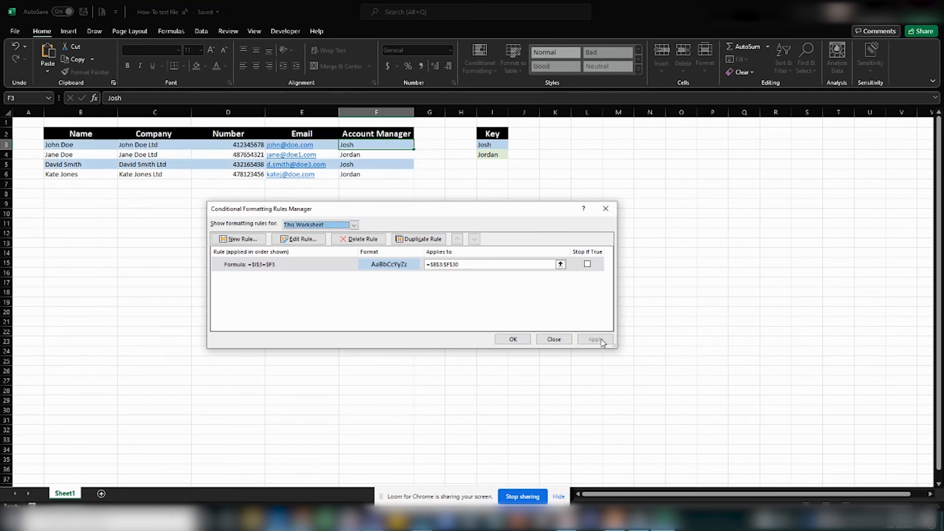
{"action": "left_click", "coordinate": [512, 339]}
{"action": "left_click", "coordinate": [514, 332]}
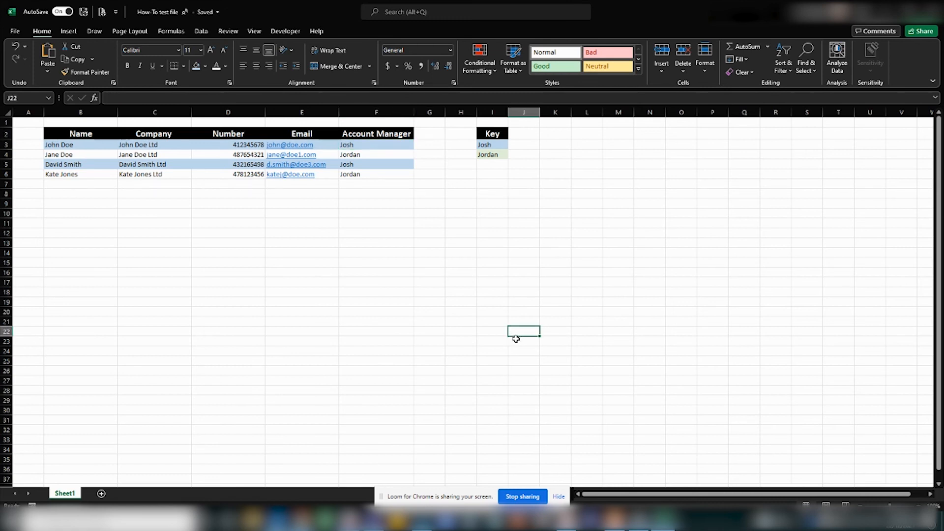
Start a test client record in row 30 with a sample first name, company josh ltd, a contact number and an e-mail address.
{"action": "left_click_drag", "start_coordinate": [374, 142], "coordinate": [92, 143]}
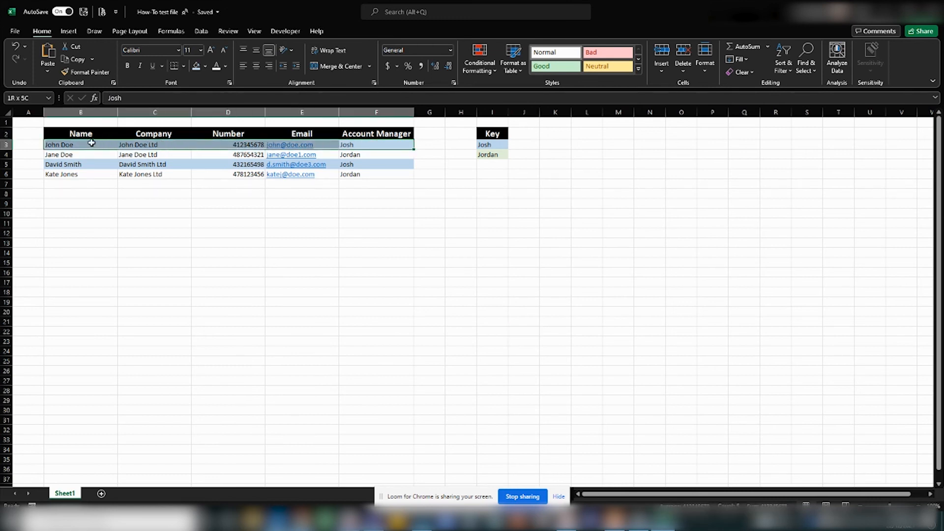
{"action": "left_click", "coordinate": [175, 219]}
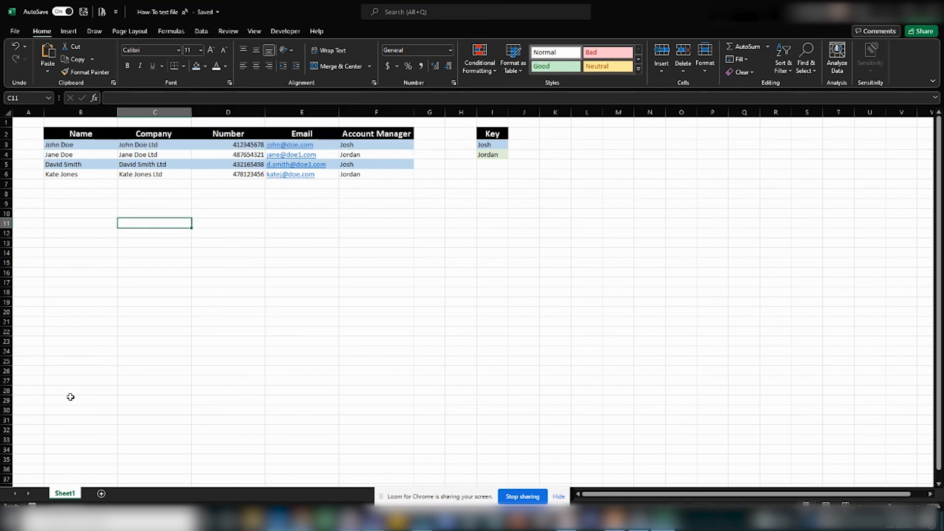
{"action": "left_click", "coordinate": [63, 410]}
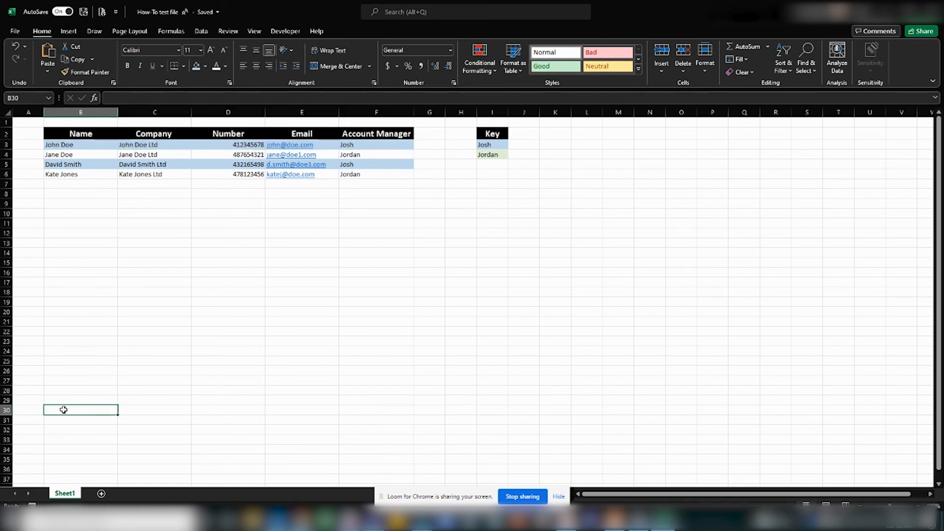
{"action": "type", "text": "josh"}
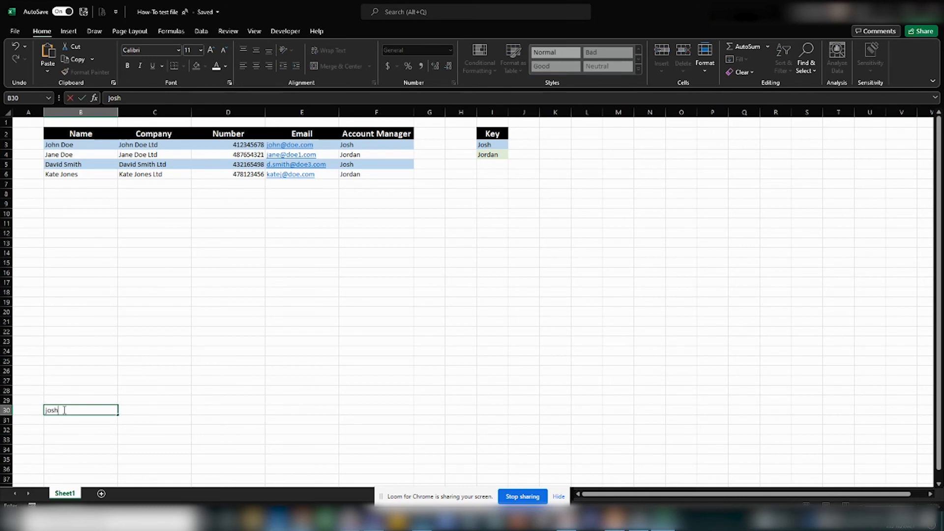
{"action": "key", "text": "Tab"}
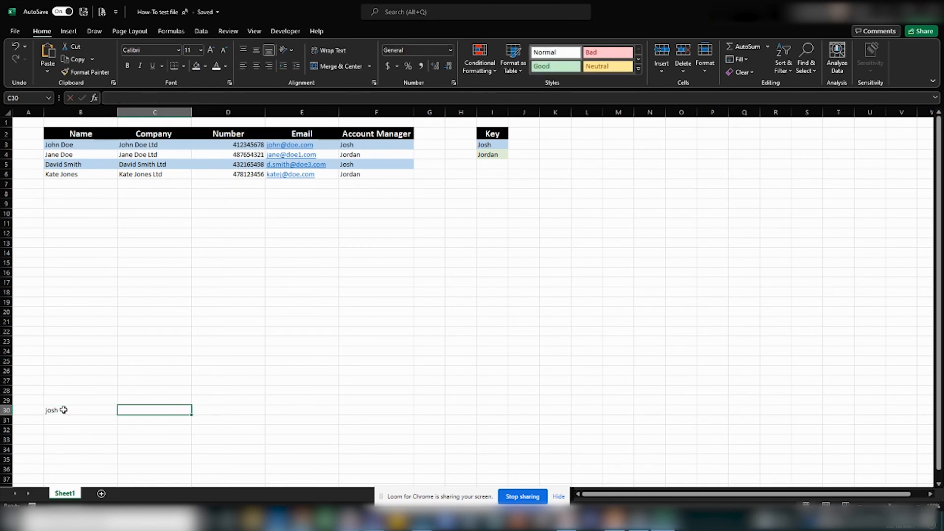
{"action": "type", "text": "josh ltd"}
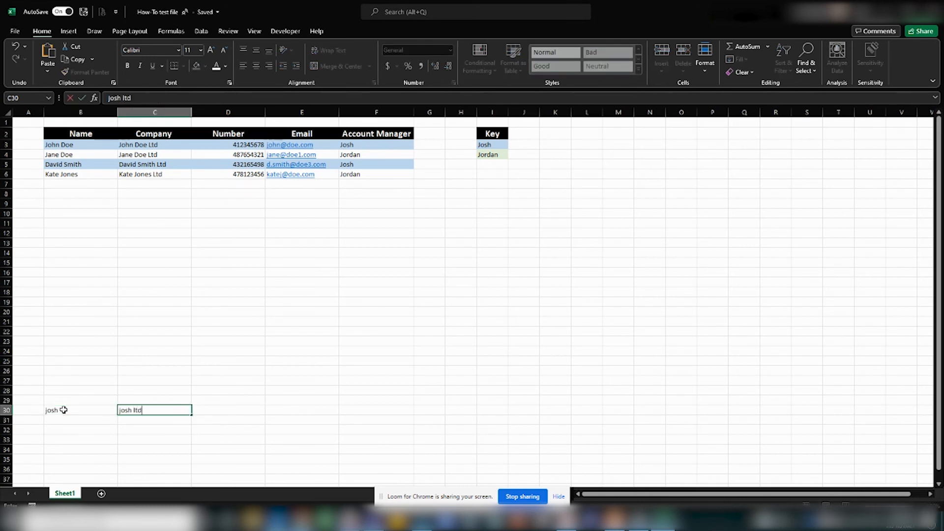
{"action": "key", "text": "Tab"}
{"action": "type", "text": "12"}
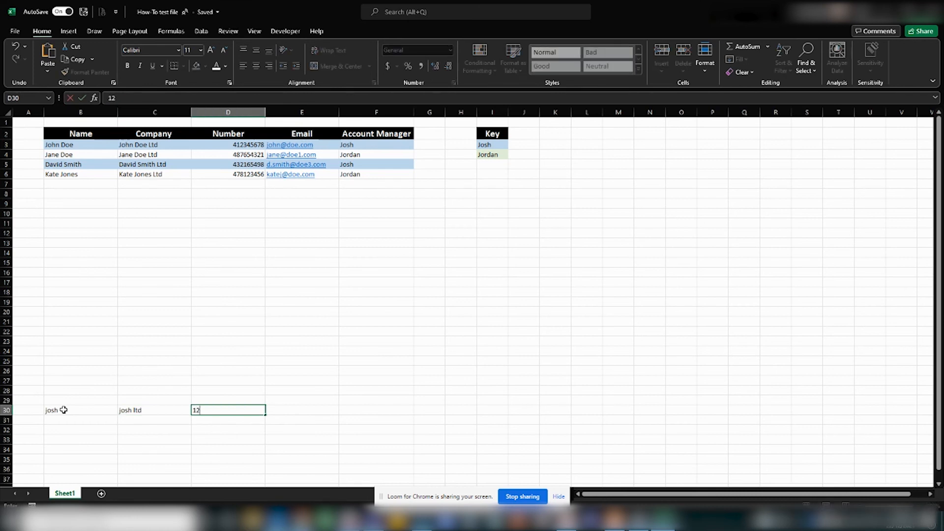
{"action": "key", "text": "Tab"}
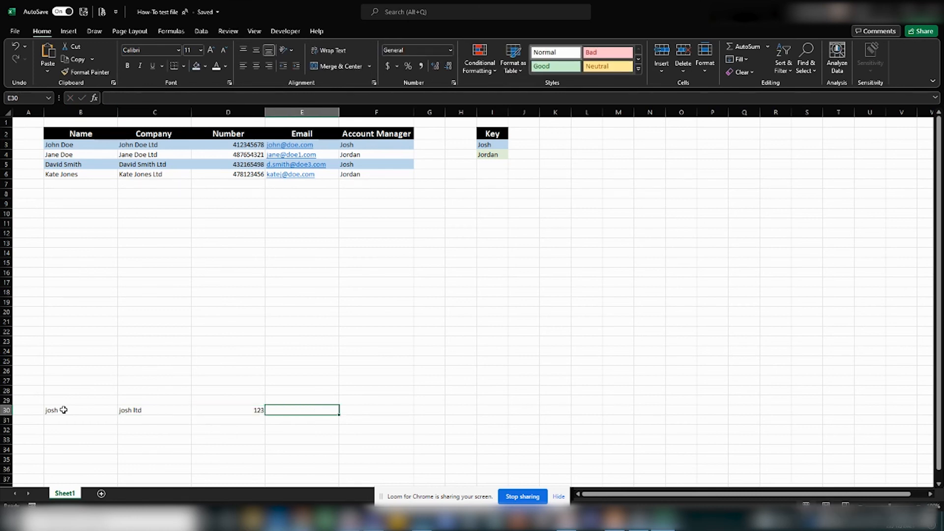
{"action": "type", "text": "test"}
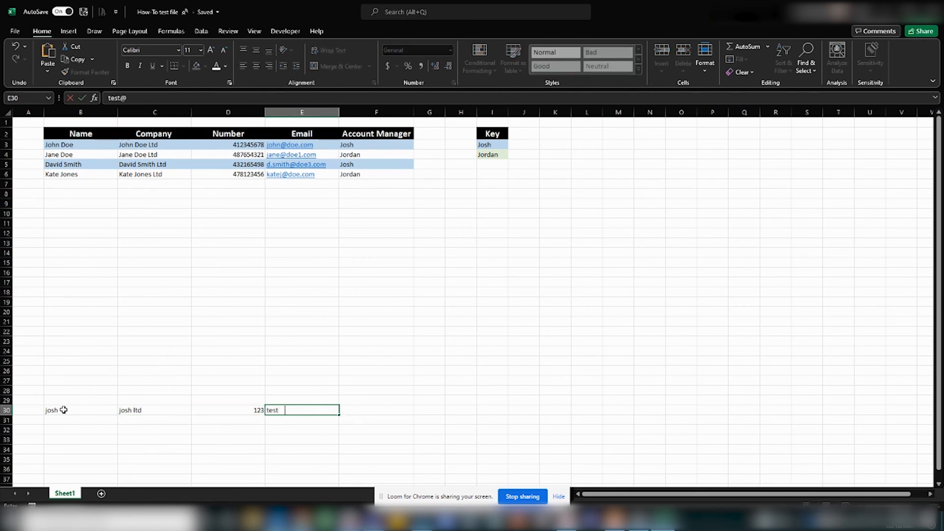
{"action": "type", "text": "@test.com"}
{"action": "key", "text": "Tab"}
Enter the first key entry's name as the account manager in cell F30, the last row covered by the rule.
{"action": "type", "text": "J"}
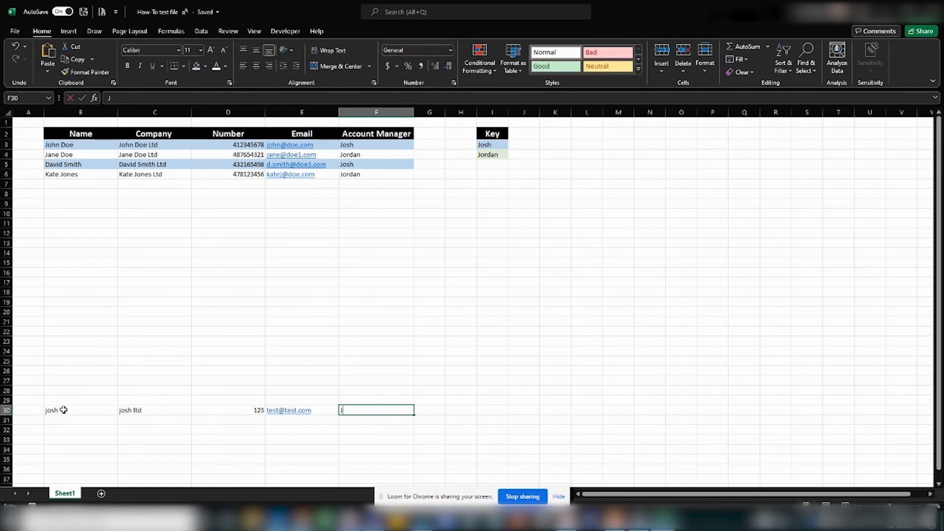
{"action": "type", "text": "Osh"}
{"action": "key", "text": "BackSpace"}
{"action": "key", "text": "BackSpace"}
{"action": "key", "text": "BackSpace"}
{"action": "type", "text": "ish"}
{"action": "key", "text": "BackSpace"}
{"action": "key", "text": "BackSpace"}
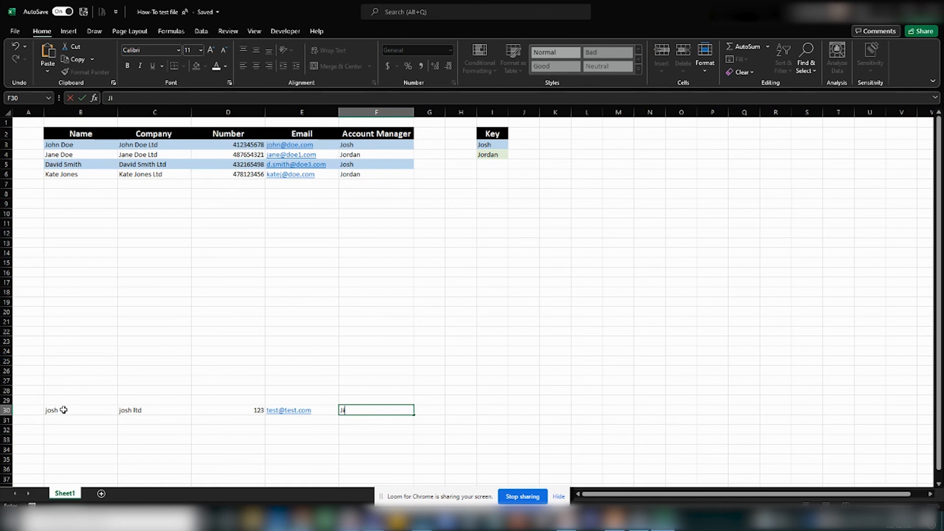
{"action": "type", "text": "sh"}
{"action": "key", "text": "Return"}
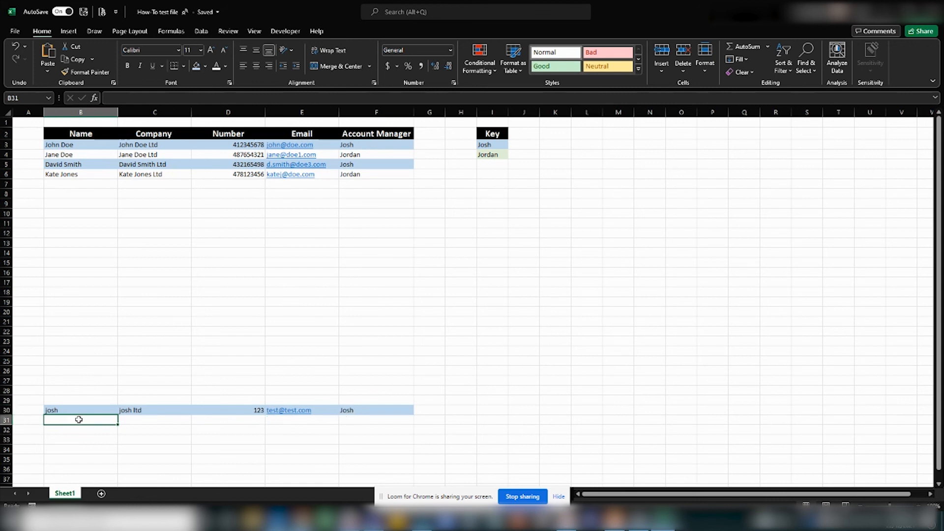
Repeat the row 30 test client in row 31, just outside the rule's range, including company josh ltd and the same account manager.
{"action": "type", "text": "josh"}
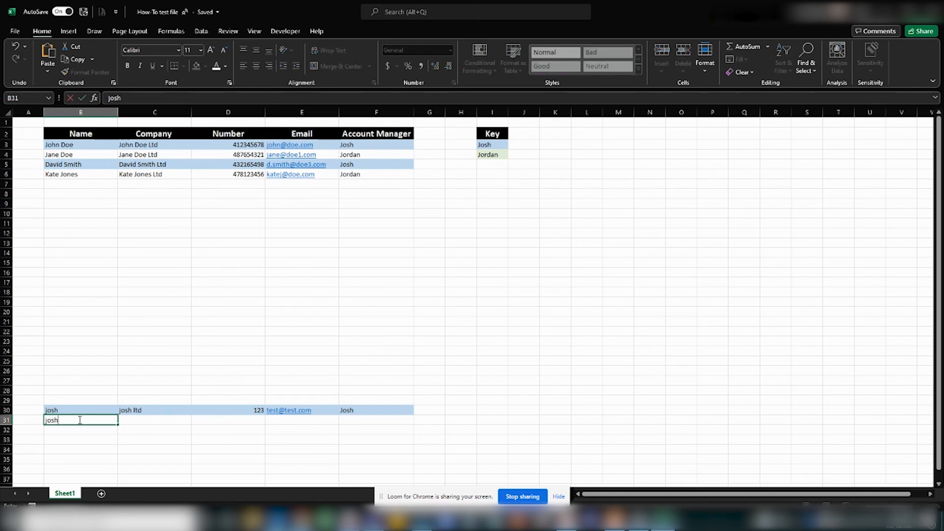
{"action": "key", "text": "Tab"}
{"action": "type", "text": "josh ltd"}
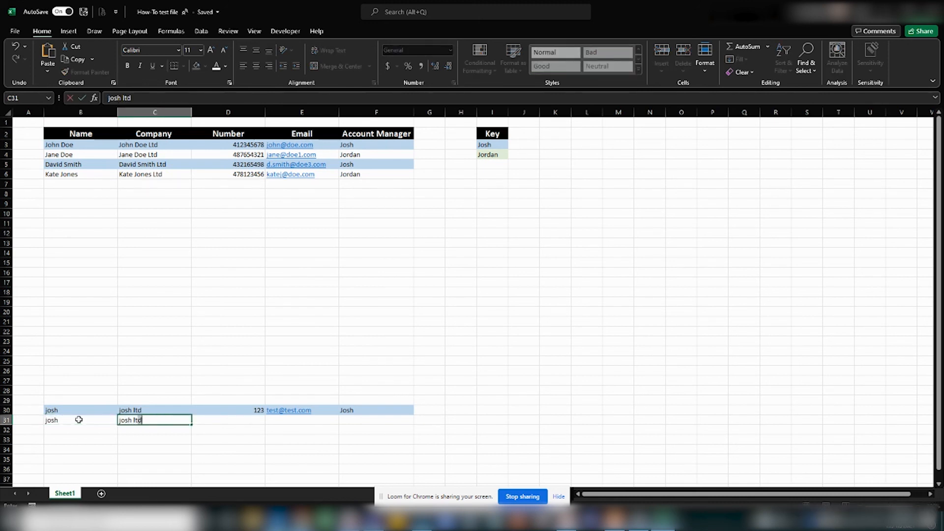
{"action": "key", "text": "Tab"}
{"action": "type", "text": "123"}
{"action": "key", "text": "Tab"}
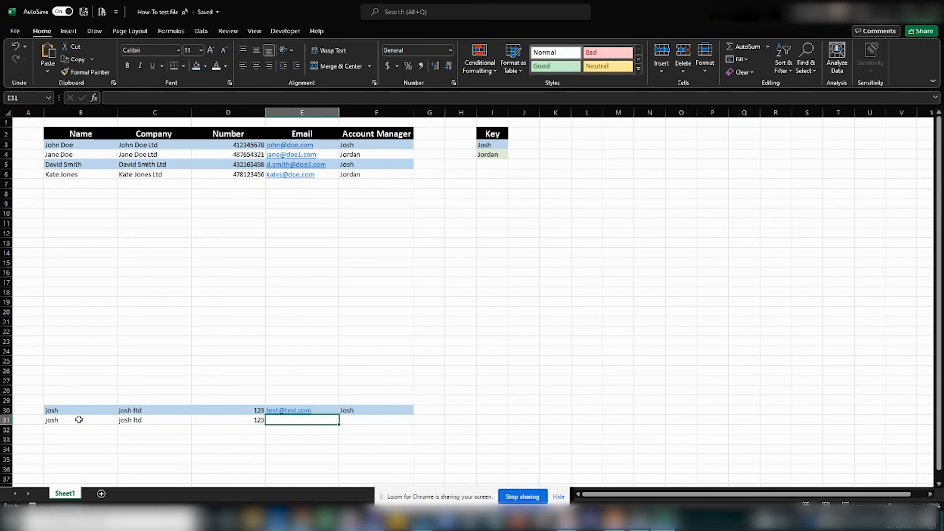
{"action": "type", "text": "test@test.com"}
{"action": "key", "text": "Tab"}
{"action": "type", "text": "josh"}
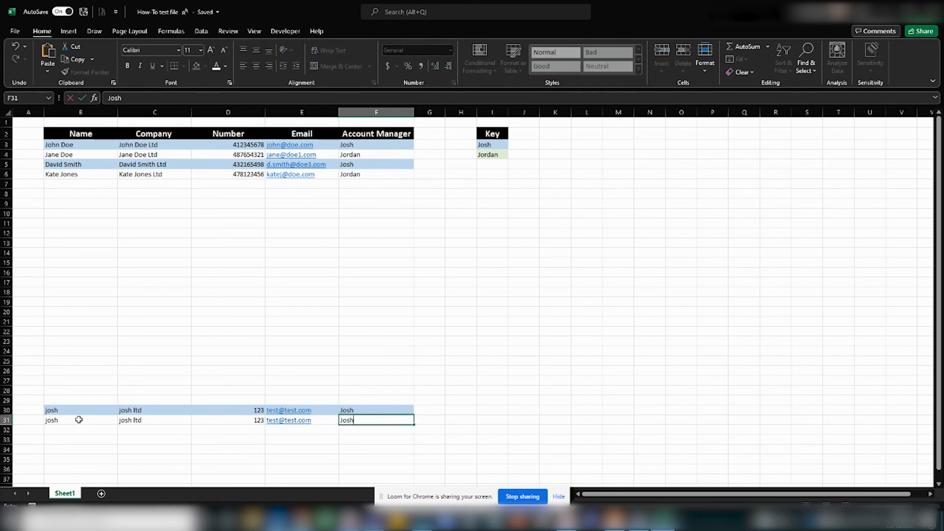
{"action": "key", "text": "Return"}
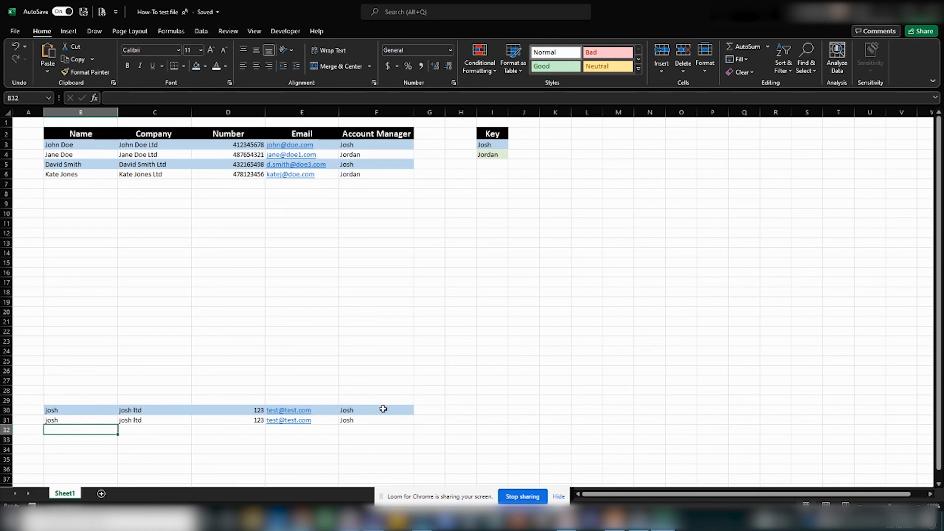
{"action": "left_click_drag", "start_coordinate": [383, 409], "coordinate": [99, 409]}
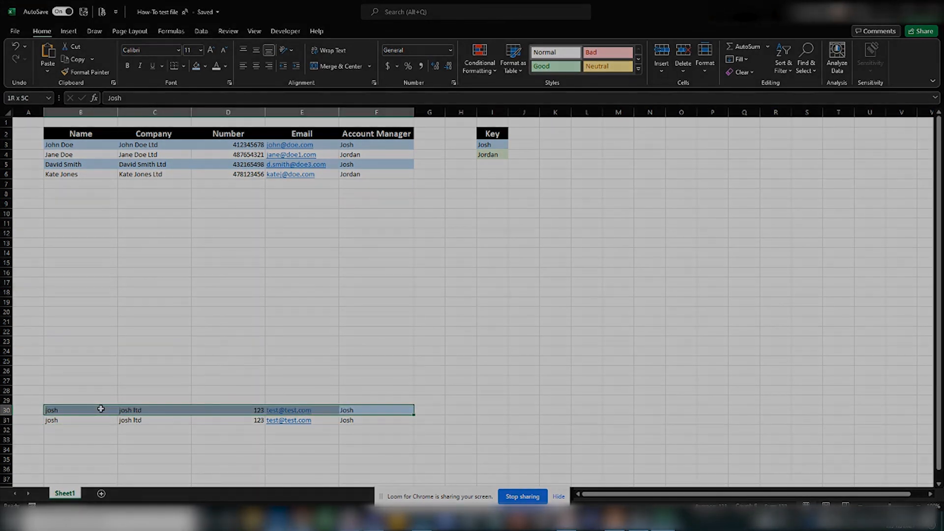